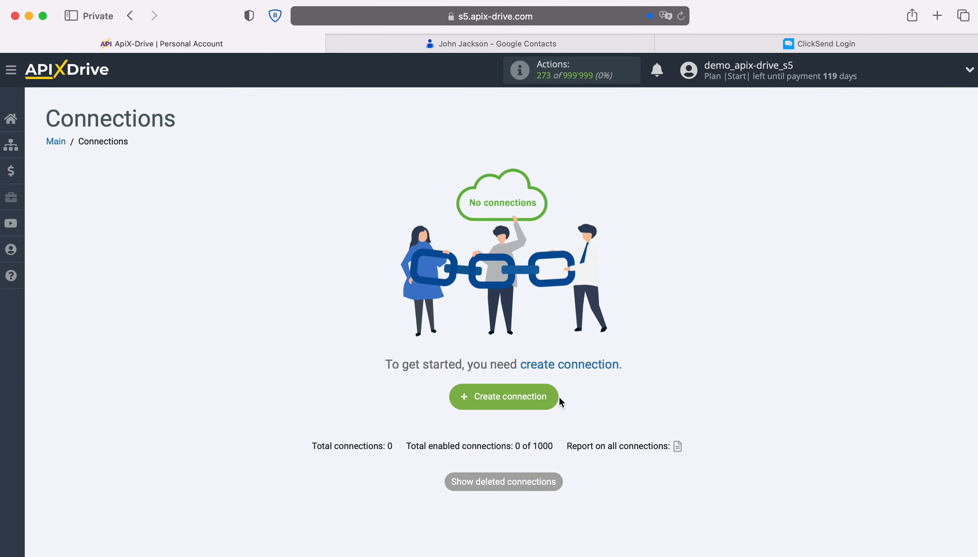
Create a new connection and set Google Contacts as its data source system.
left_click(553, 394)
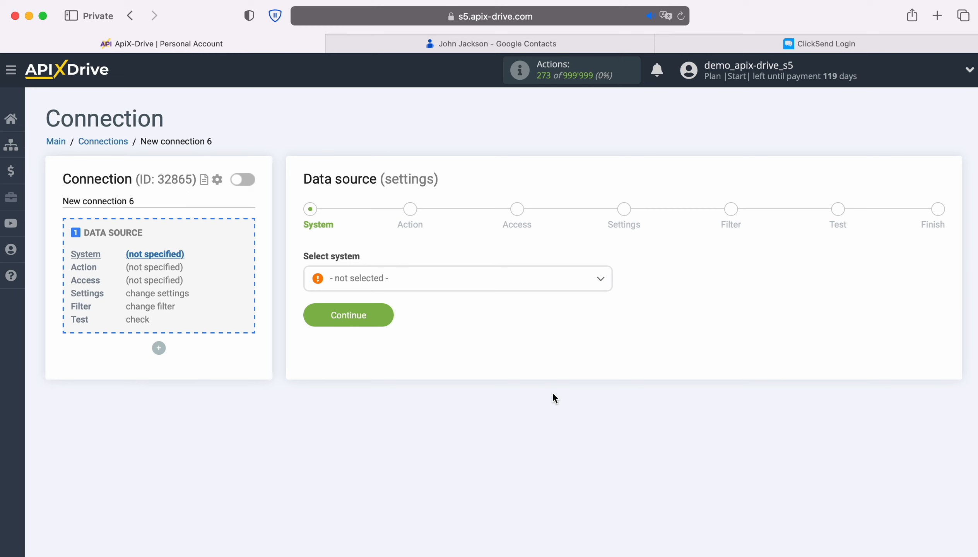
left_click(478, 284)
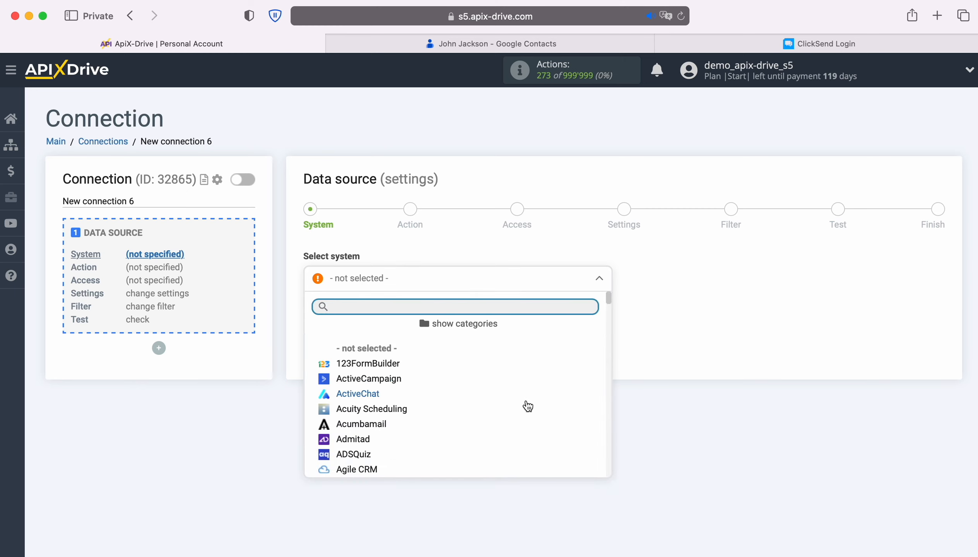
scroll(526, 404, "down", 4)
scroll(529, 406, "down", 20)
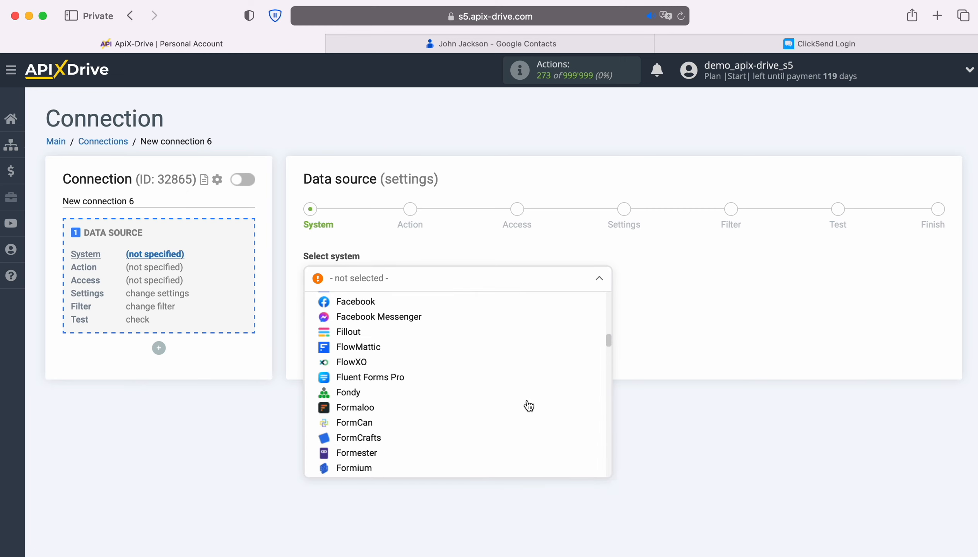
scroll(526, 405, "down", 3)
left_click(390, 397)
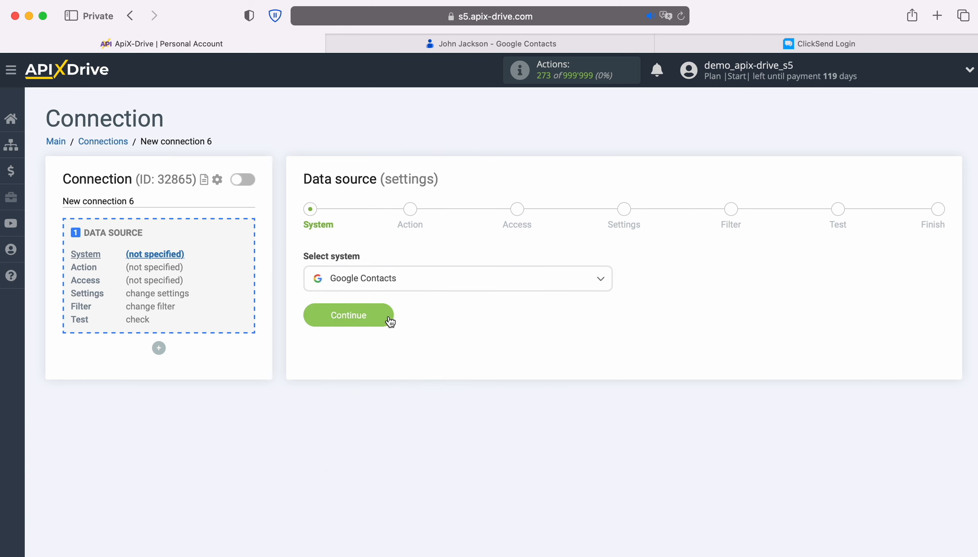
left_click(388, 318)
Set the data source action to "Get CONTACTS (new / modified)" and proceed to account access.
left_click(447, 286)
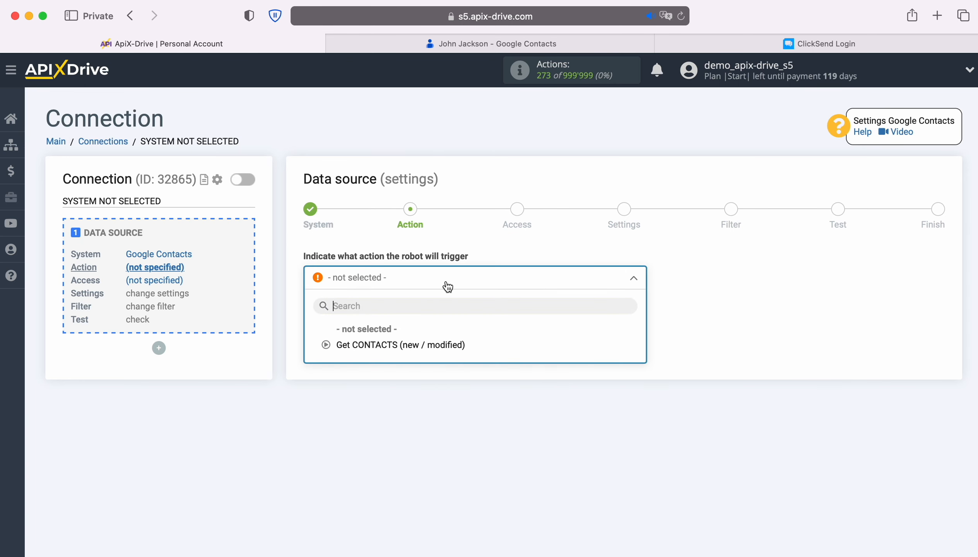
left_click(426, 343)
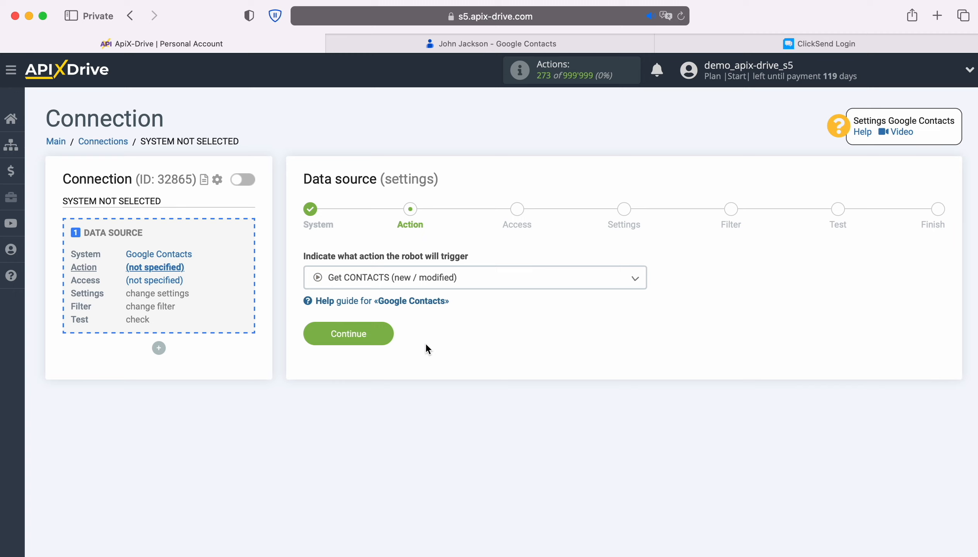
left_click(384, 332)
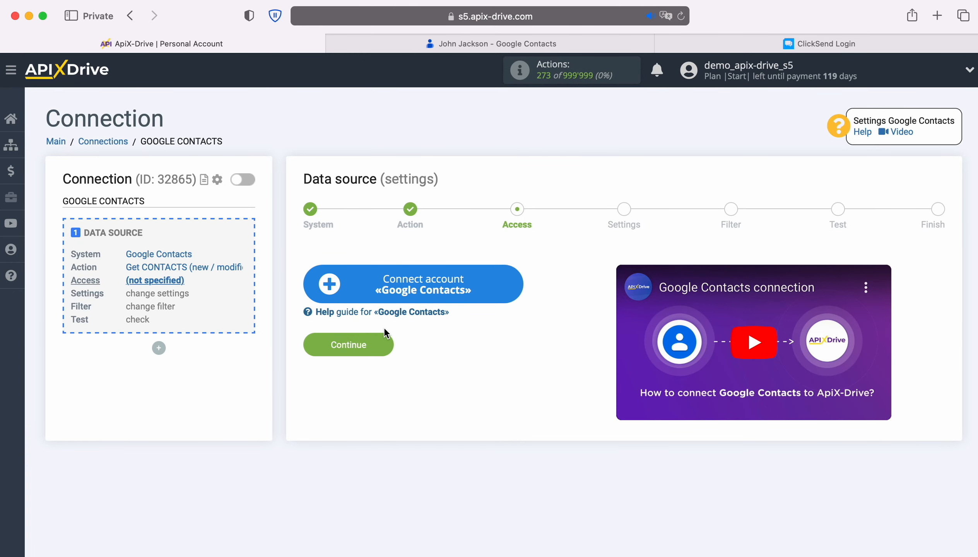
Start connecting a Google Contacts account and sign in with the saved Google e-mail and account password.
left_click(516, 287)
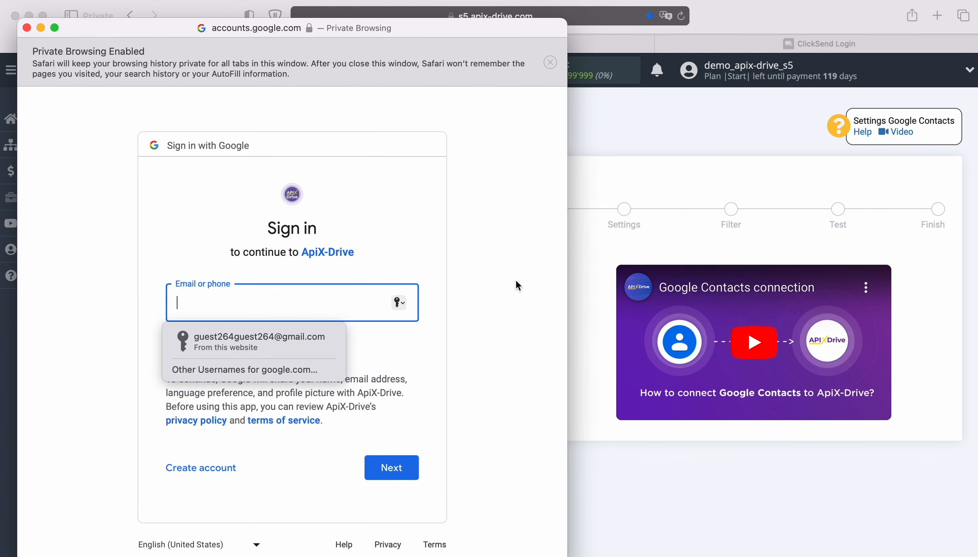
left_click(331, 340)
left_click(416, 480)
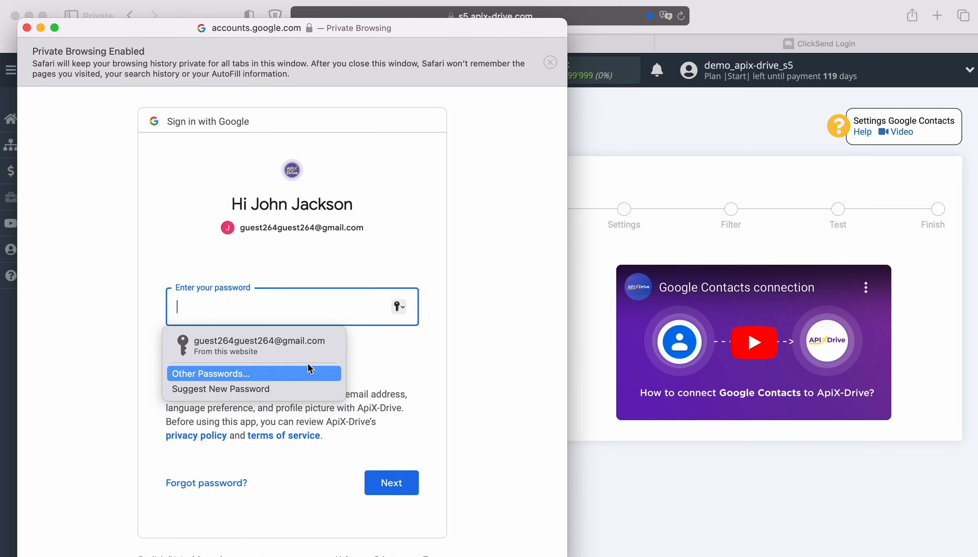
left_click(311, 368)
left_click(415, 482)
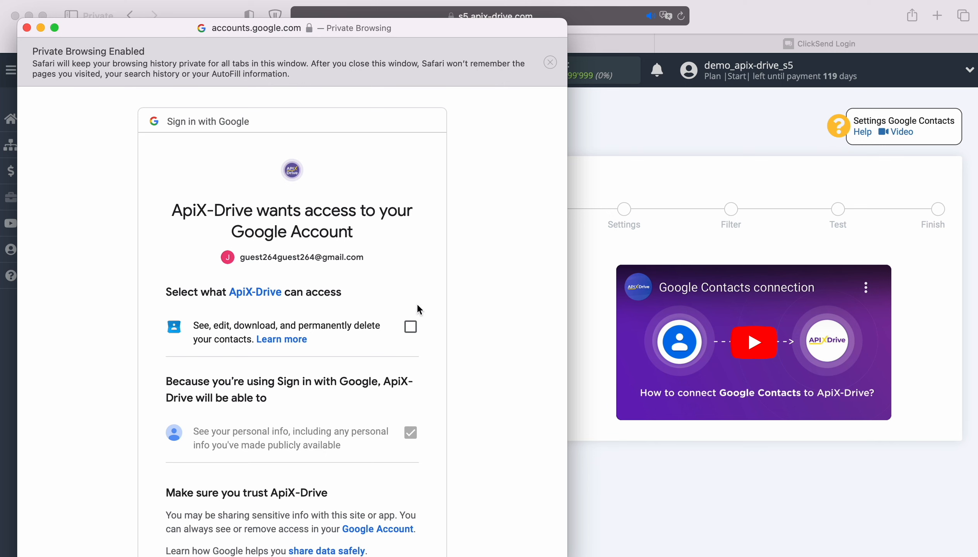
Grant ApiX-Drive permission to see, edit, download and permanently delete the Google account's contacts.
left_click(410, 327)
scroll(463, 399, "down", 3)
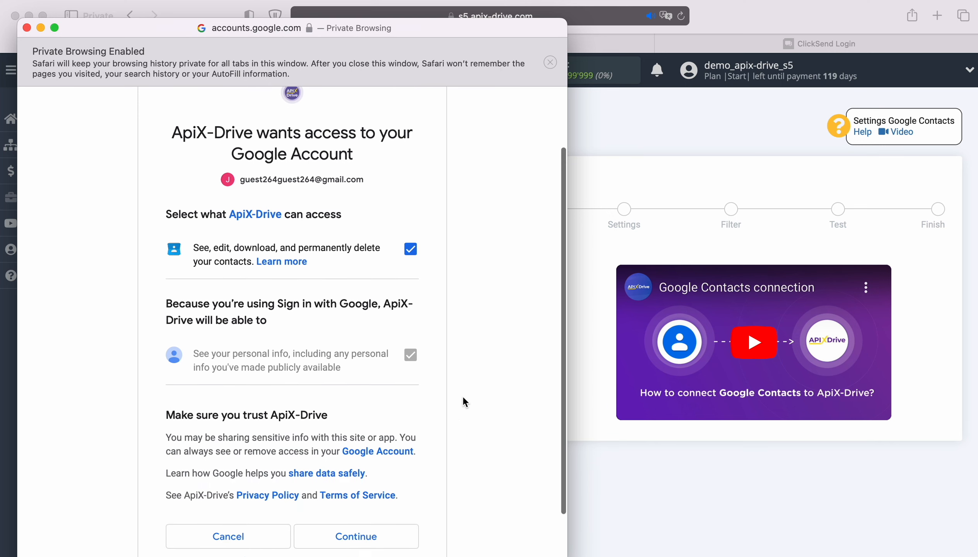
left_click(380, 537)
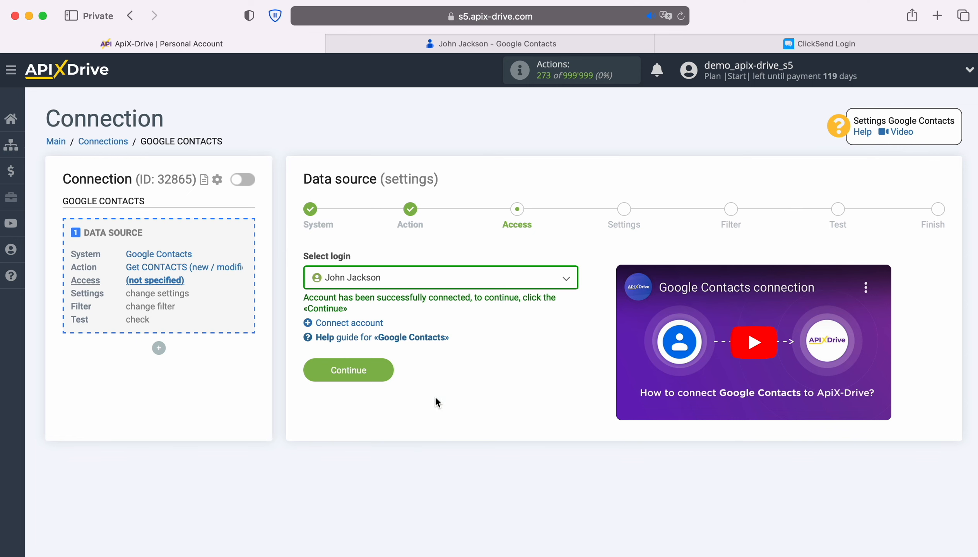
Select the connected Google Contacts account as the data source login and proceed to the settings.
left_click(471, 282)
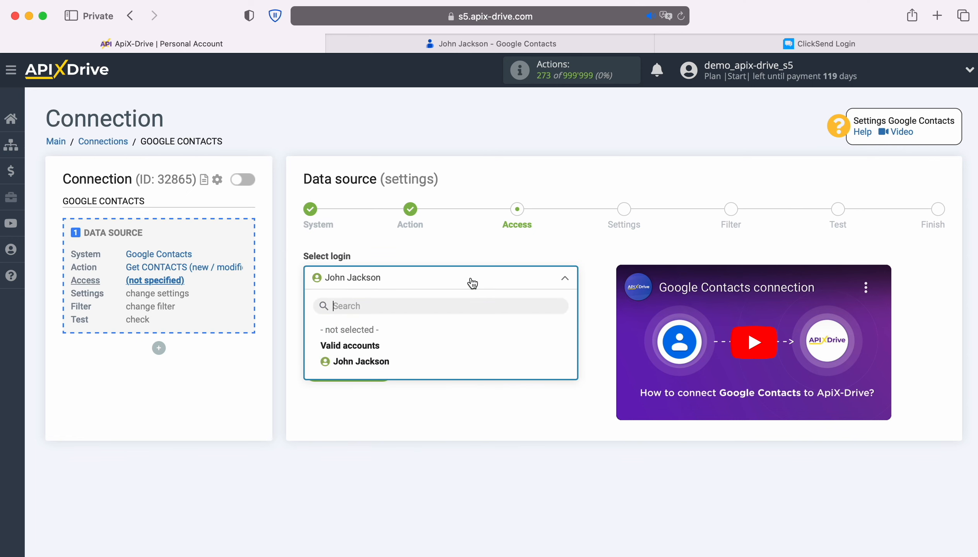
left_click(385, 365)
left_click(388, 371)
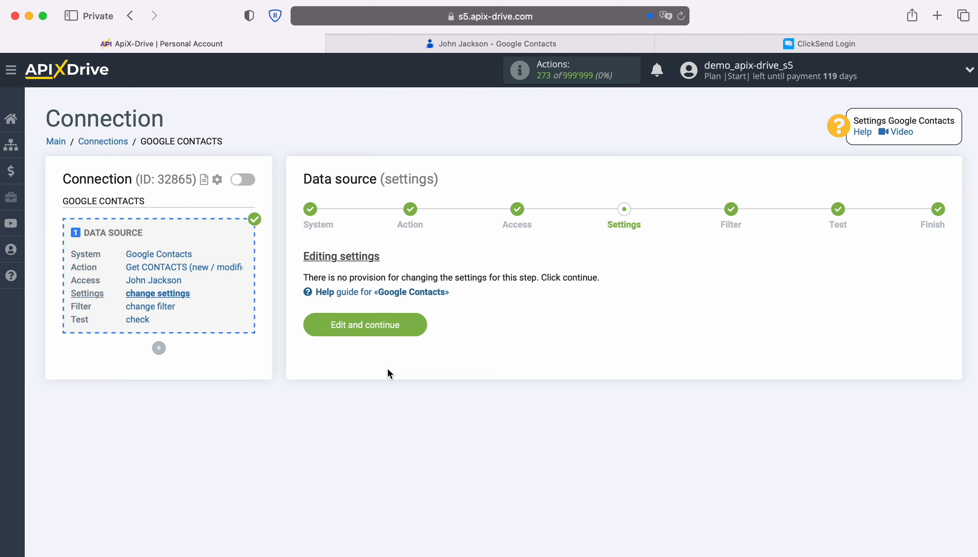
Finish the data source setup without extra settings or filter conditions, reviewing the Google Contacts test data.
left_click(418, 324)
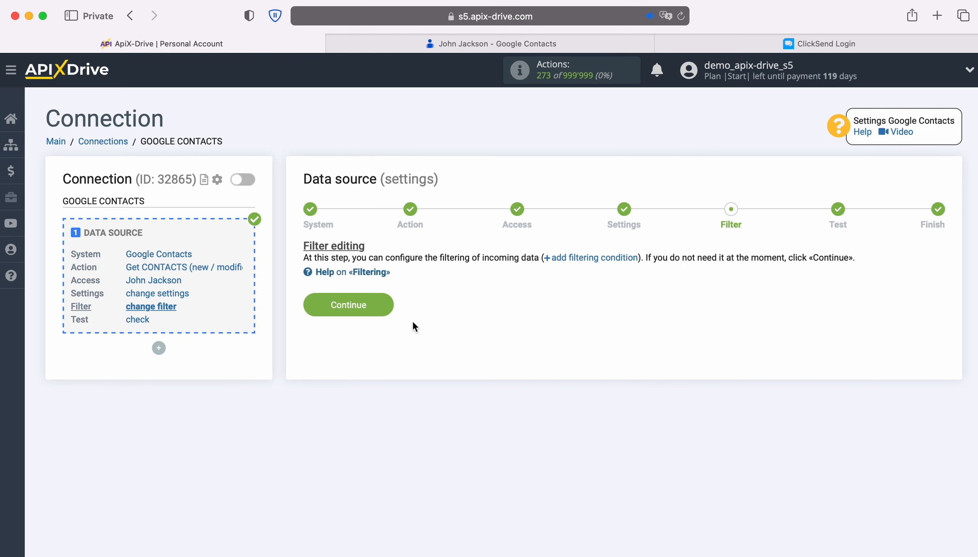
left_click(388, 305)
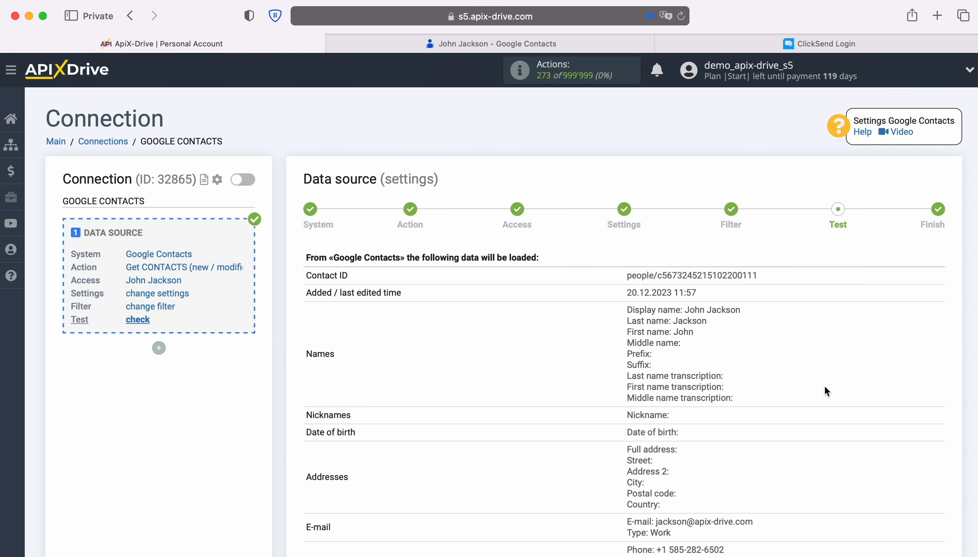
scroll(907, 387, "down", 5)
scroll(906, 386, "down", 2)
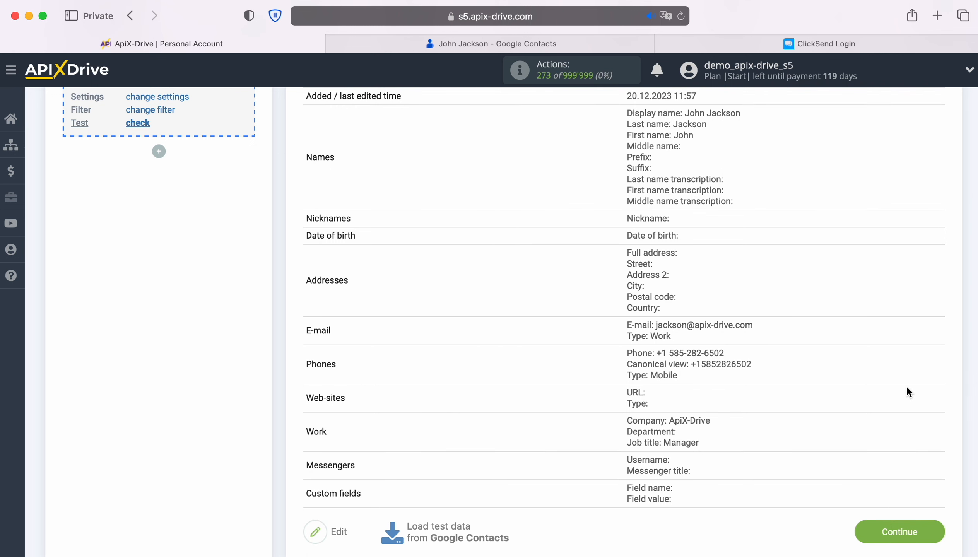
left_click(933, 530)
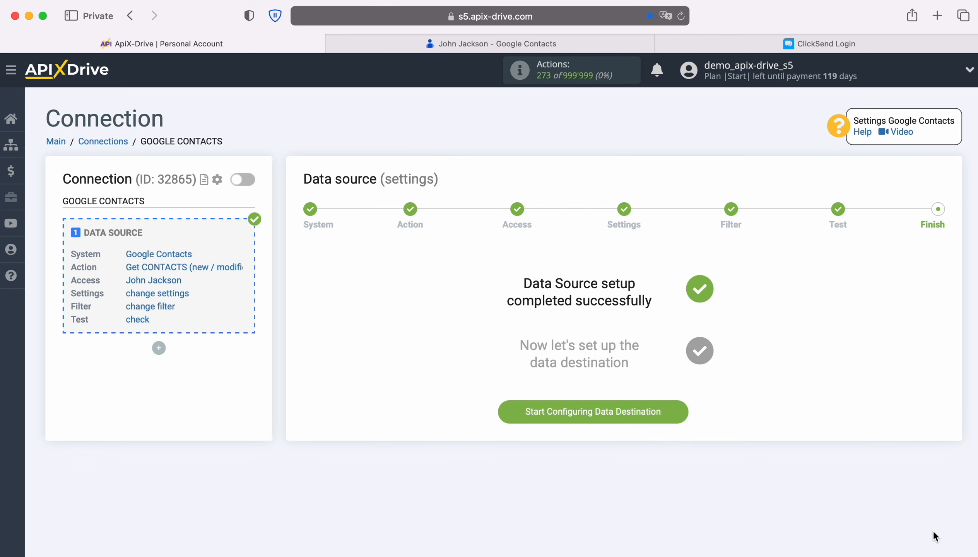
Start configuring the data destination and set ClickSend as its system.
left_click(683, 411)
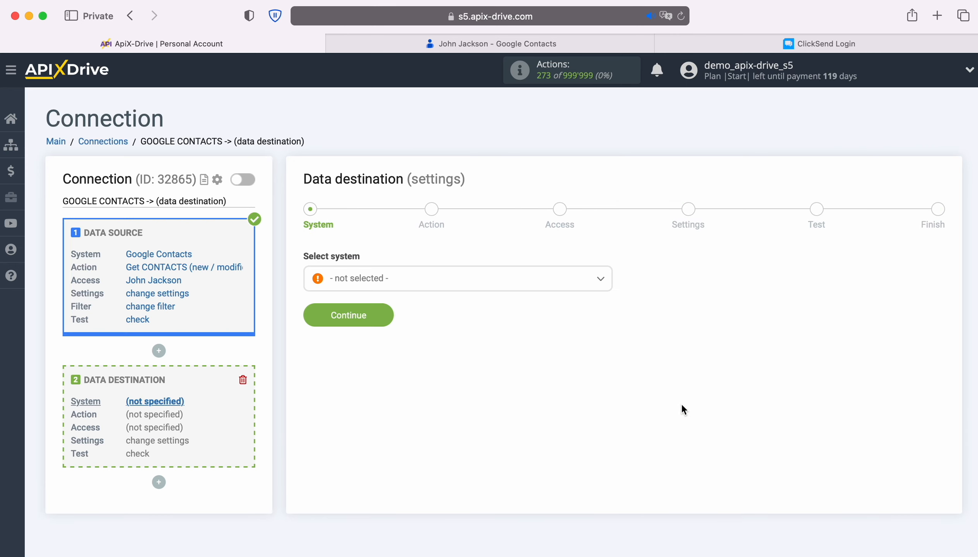
left_click(461, 282)
scroll(504, 382, "down", 3)
scroll(505, 383, "down", 8)
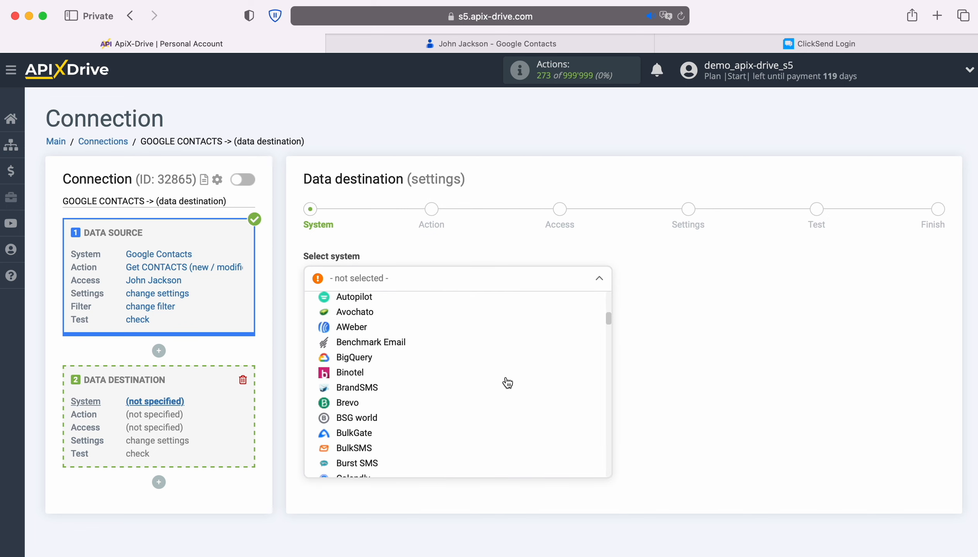
left_click(361, 377)
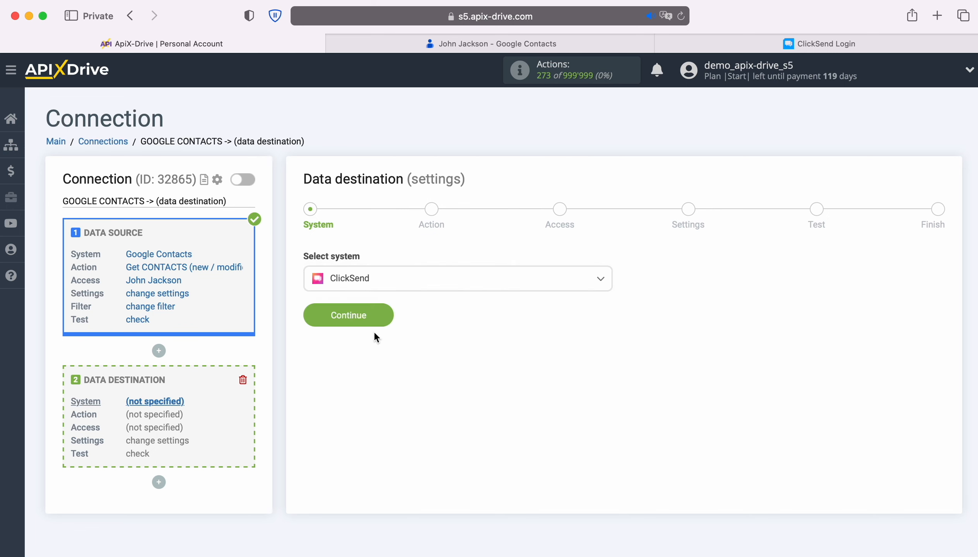
left_click(385, 315)
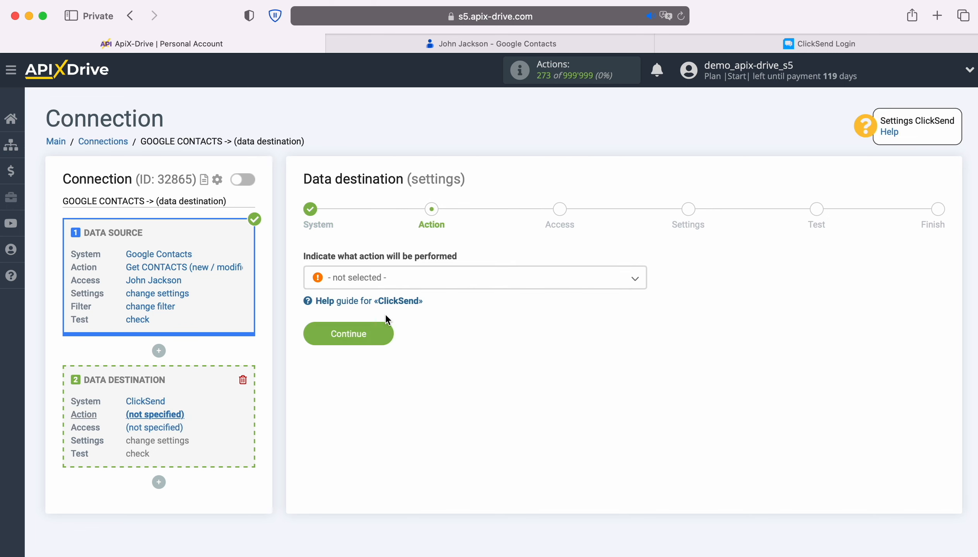
Set the data destination action to "Add CONTACT" and proceed to account access.
left_click(454, 278)
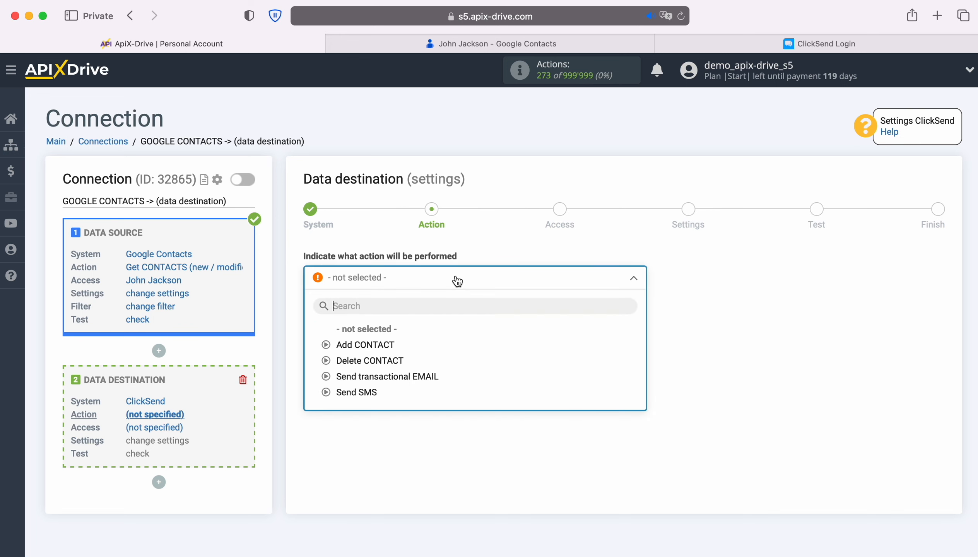
left_click(385, 344)
left_click(387, 338)
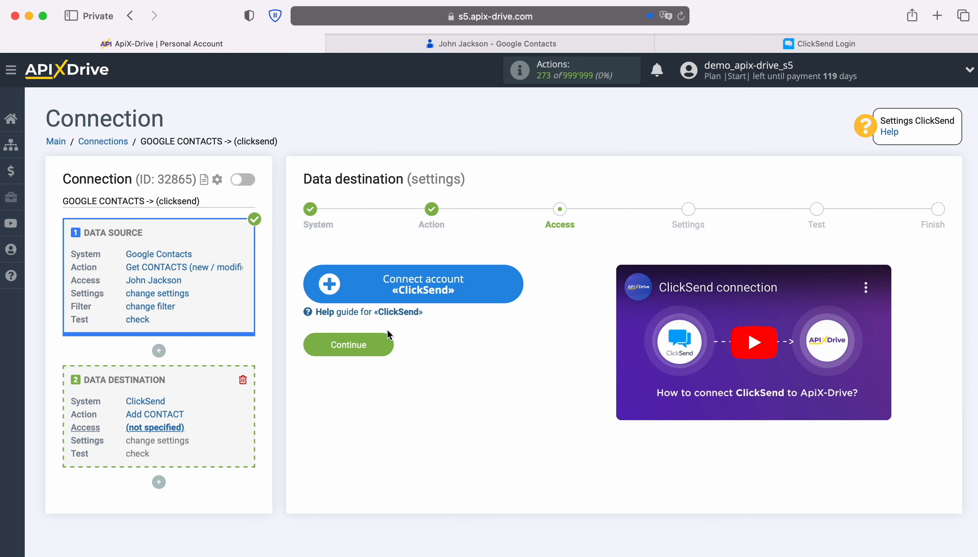
Start connecting a ClickSend account and paste the account e-mail as the login.
left_click(515, 286)
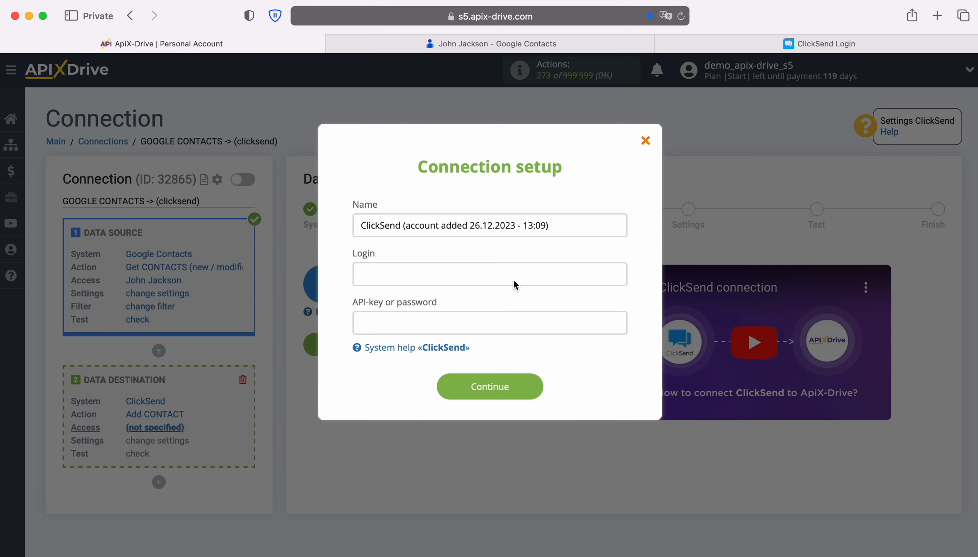
right_click(412, 278)
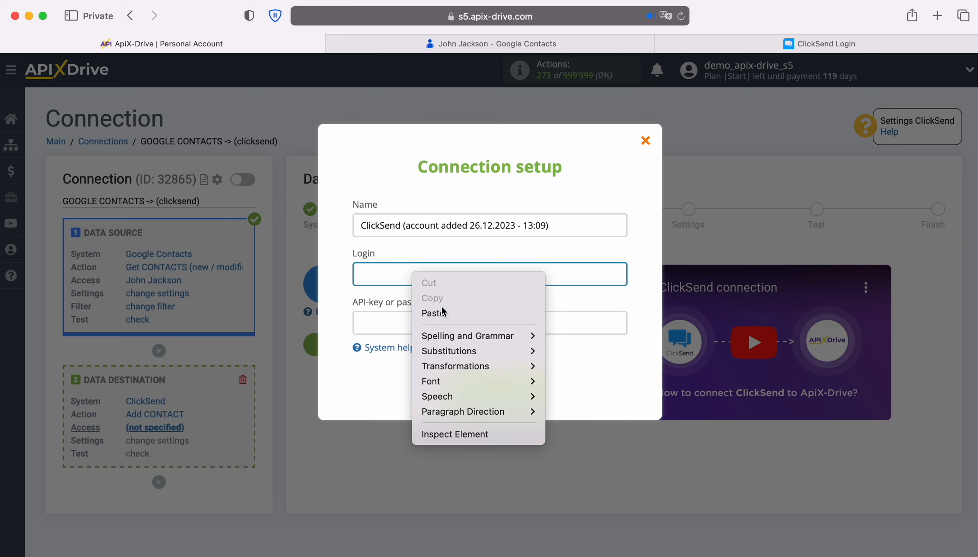
left_click(434, 313)
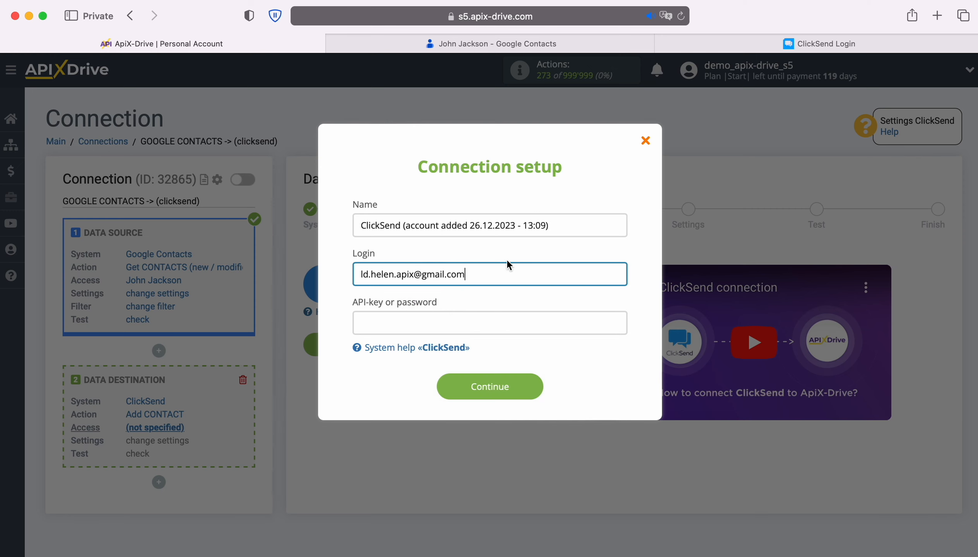
Switch to ClickSend and copy the account's API key from the developers' API credentials.
left_click(690, 44)
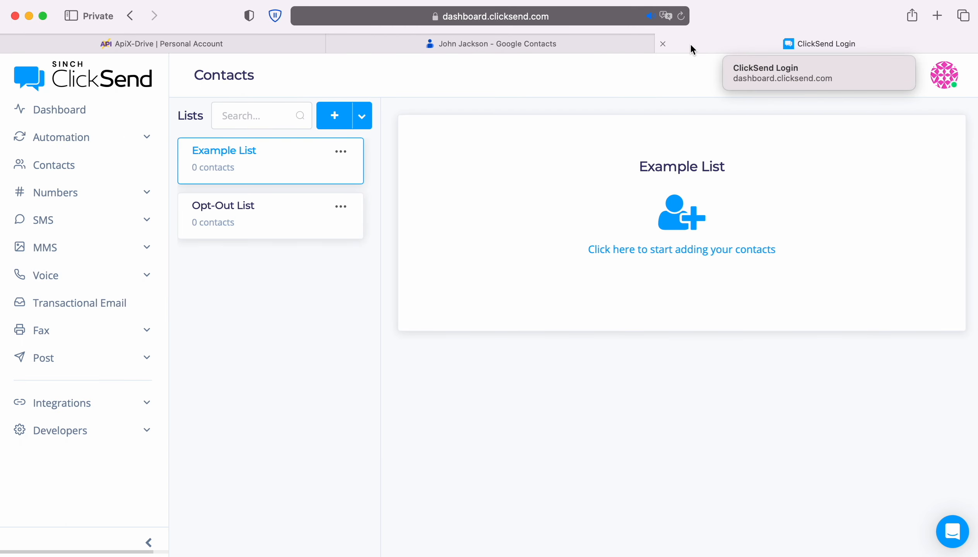
left_click(100, 431)
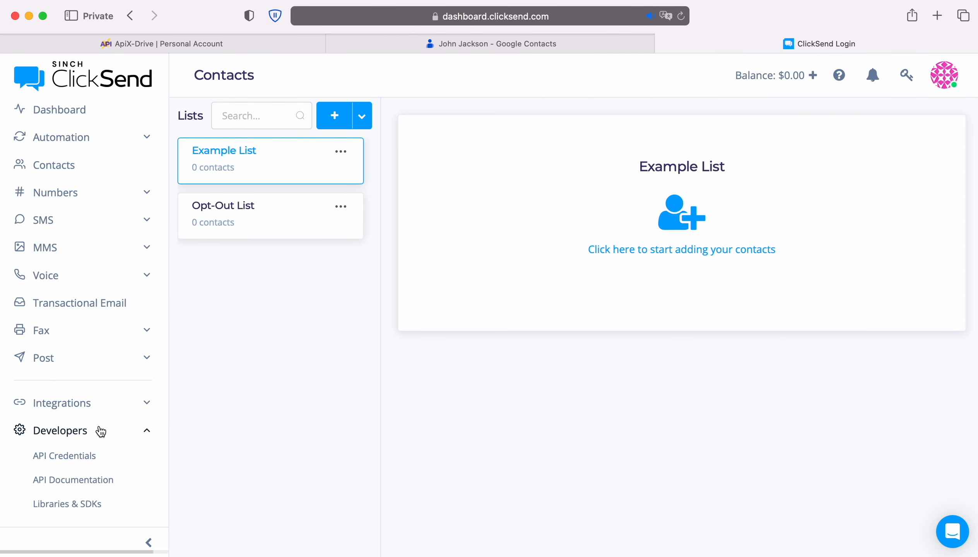
left_click(80, 455)
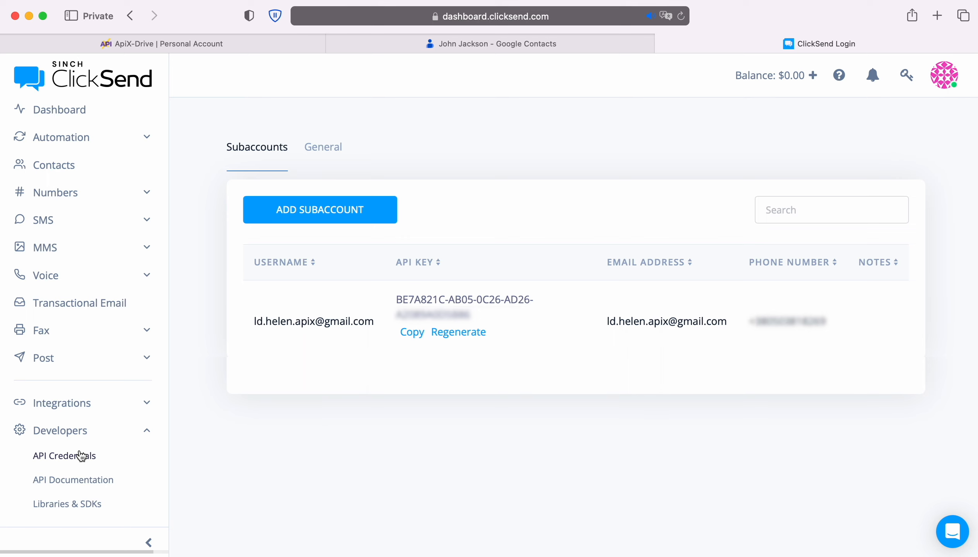
left_click(407, 332)
Return to ApiX-Drive, paste the ClickSend API key into the connection setup and save the account.
left_click(201, 42)
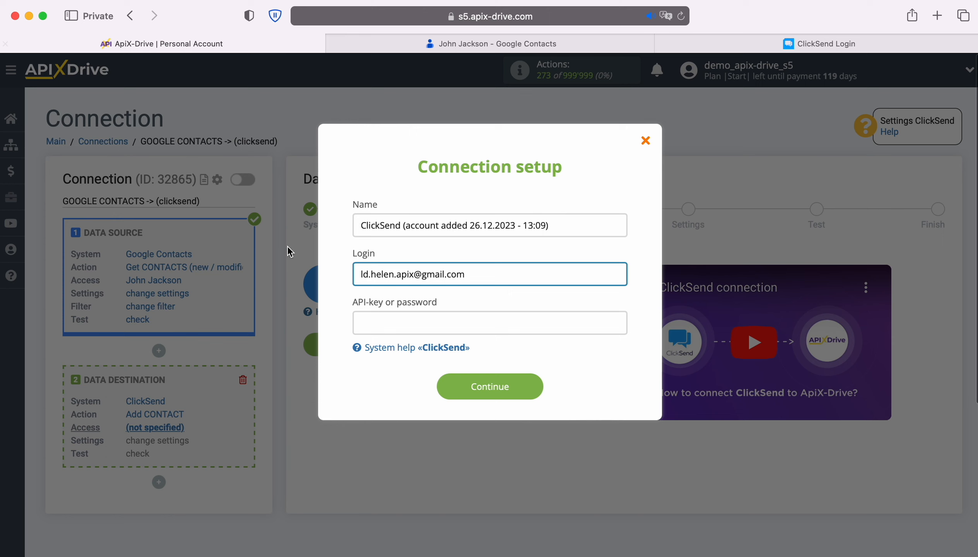
right_click(371, 327)
left_click(393, 365)
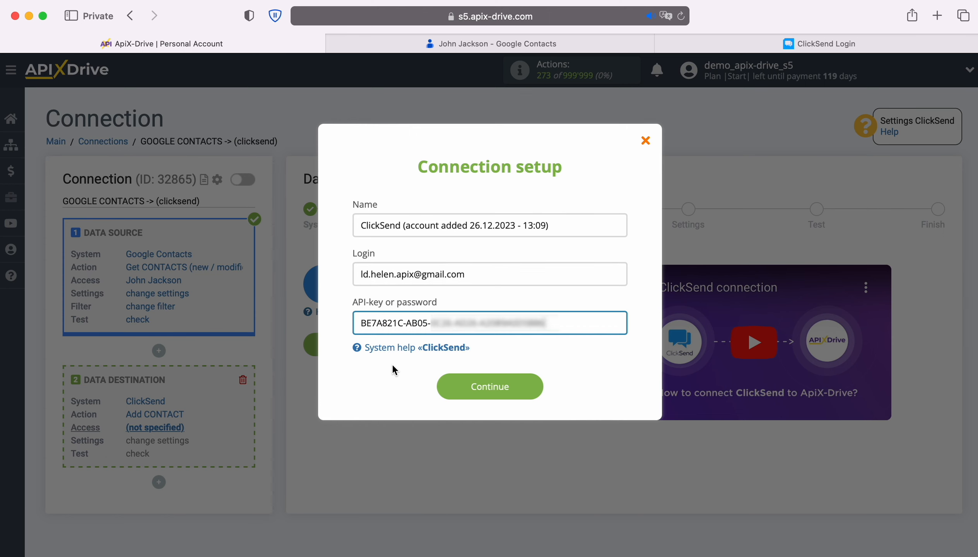
left_click(535, 385)
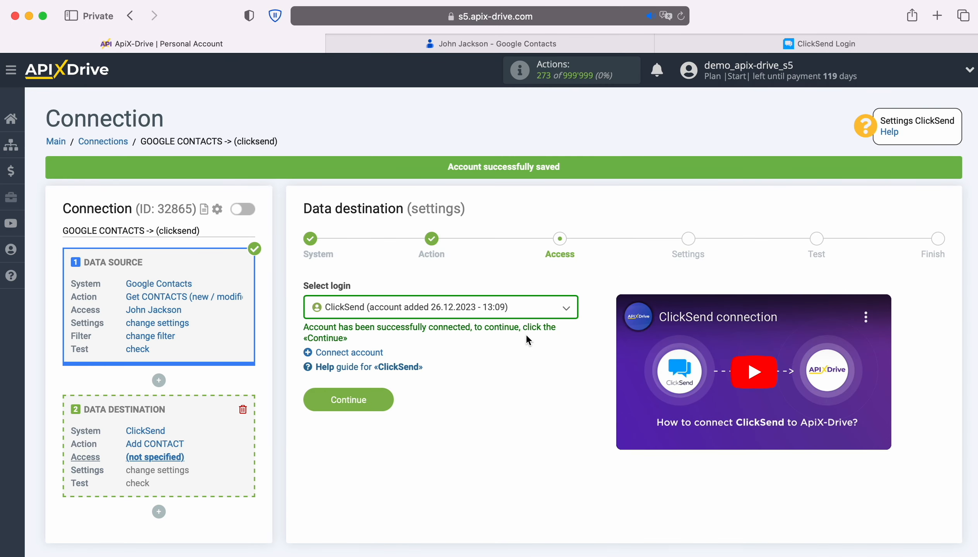
Select the connected ClickSend account as the destination login and continue to the destination settings.
left_click(523, 309)
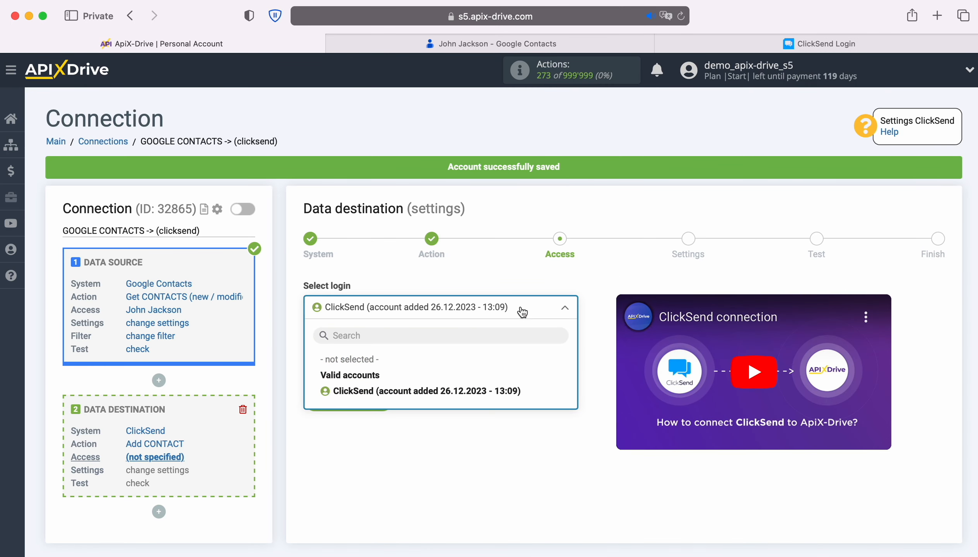
left_click(512, 391)
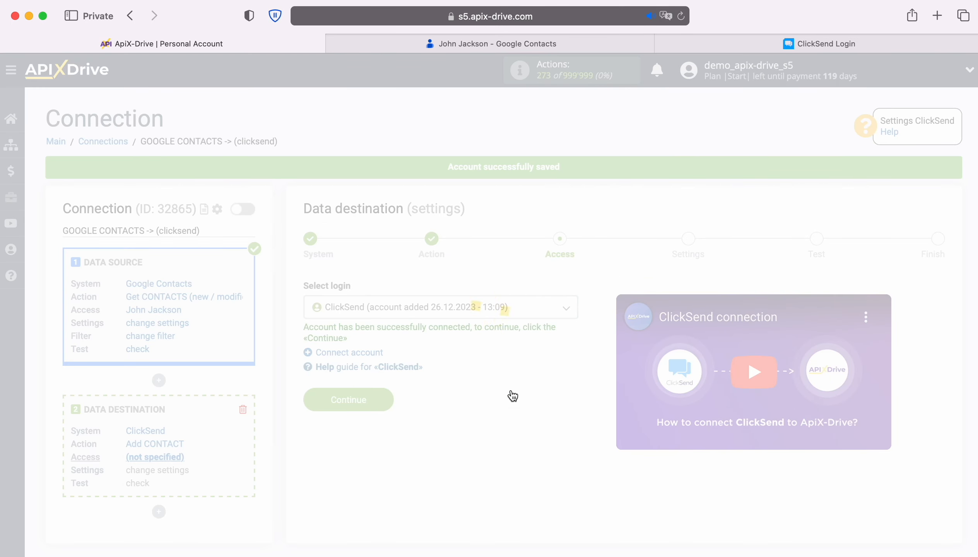
left_click(382, 398)
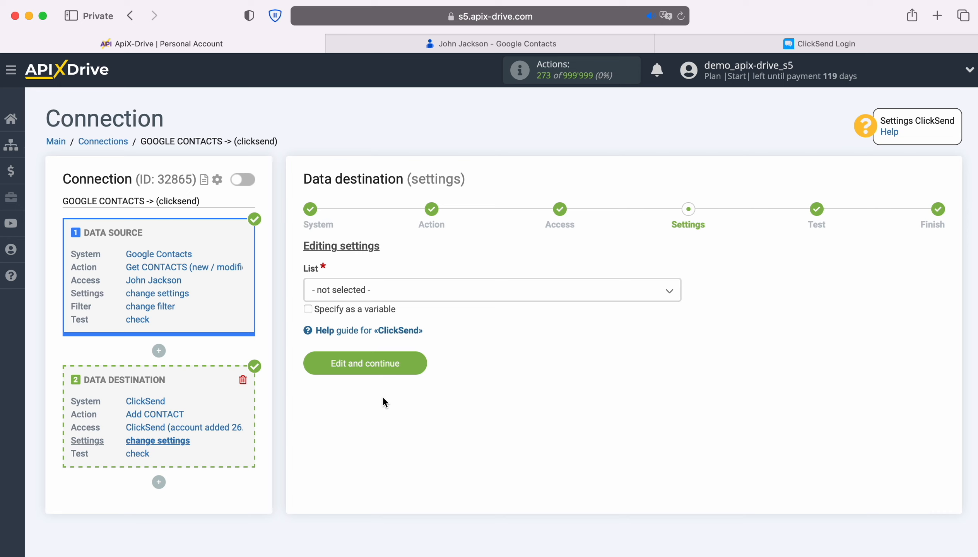
Choose Example List as the destination list and map the E-mail field to the Google Contacts E-mail variable.
left_click(422, 297)
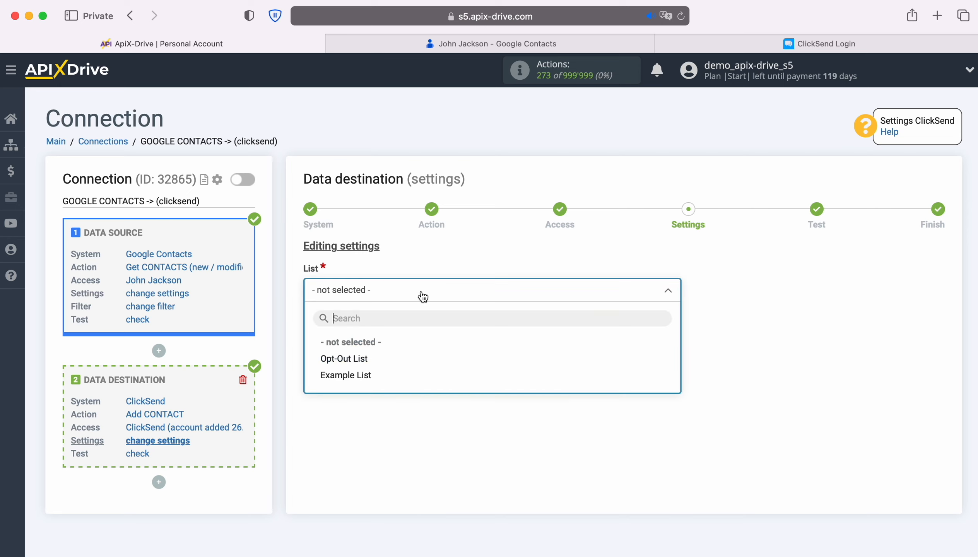
left_click(358, 376)
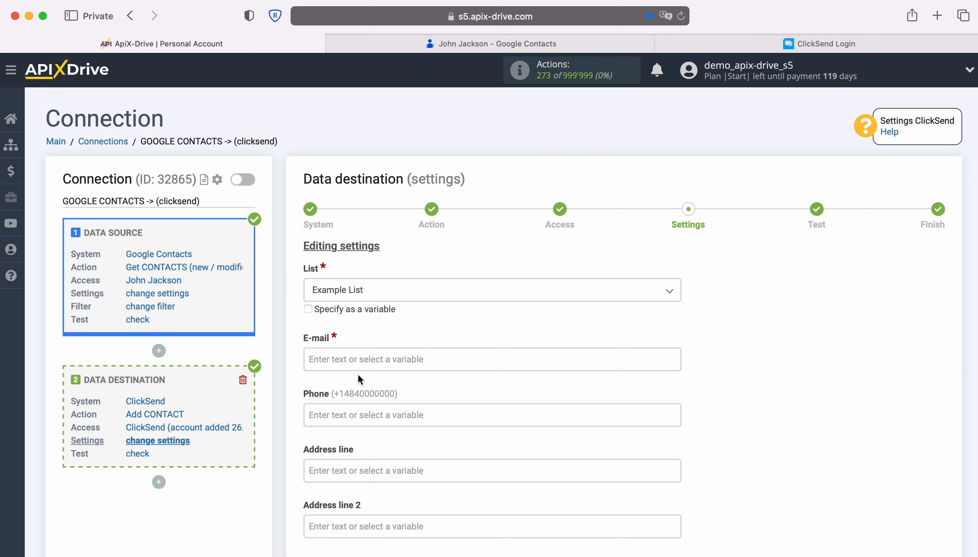
left_click(359, 359)
scroll(608, 340, "down", 10)
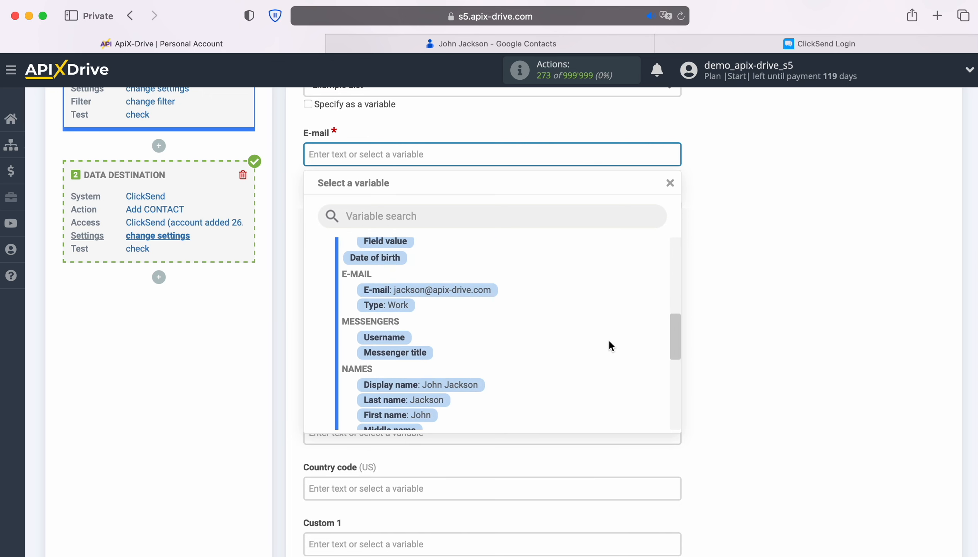
left_click(452, 291)
Map the Fax field to the Google Contacts Phone variable.
scroll(746, 281, "down", 2)
scroll(748, 283, "down", 6)
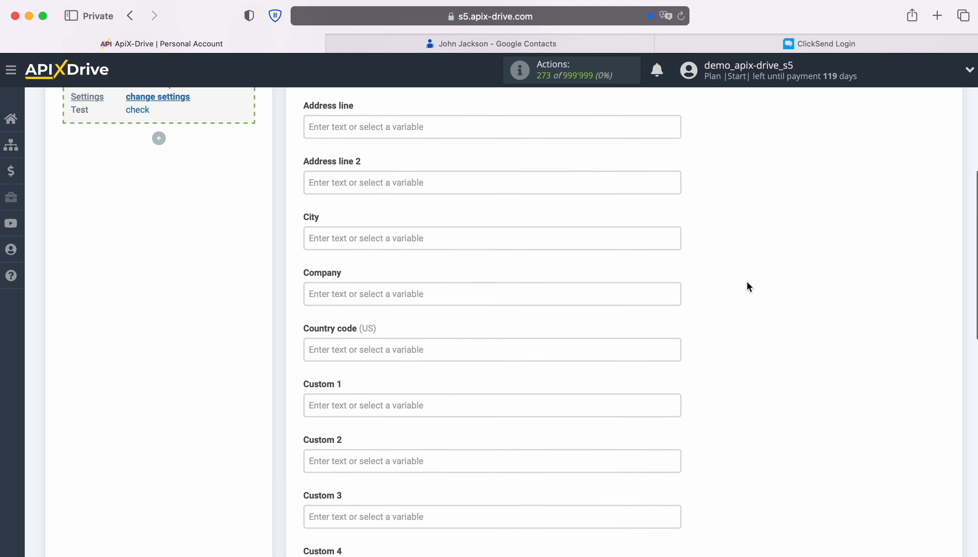
scroll(748, 283, "down", 7)
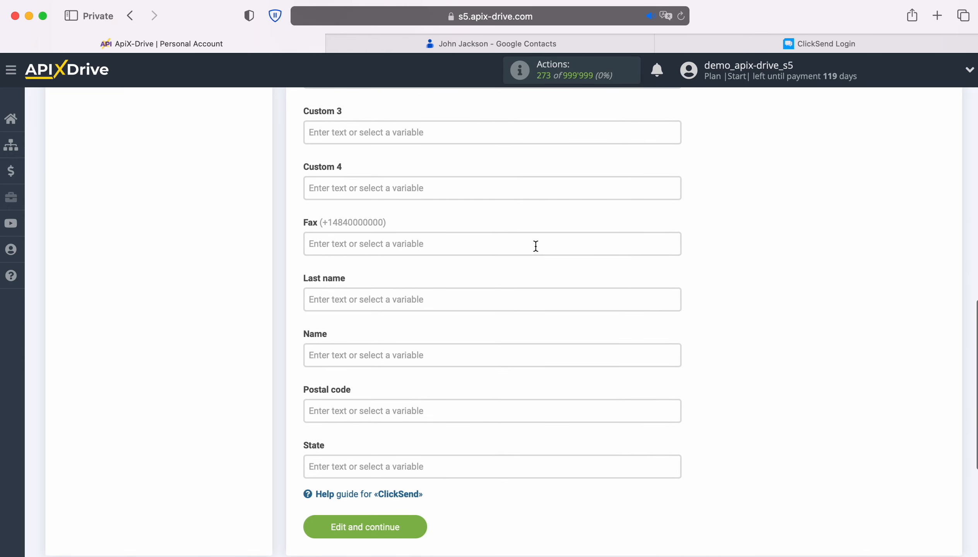
left_click(535, 246)
scroll(602, 326, "down", 10)
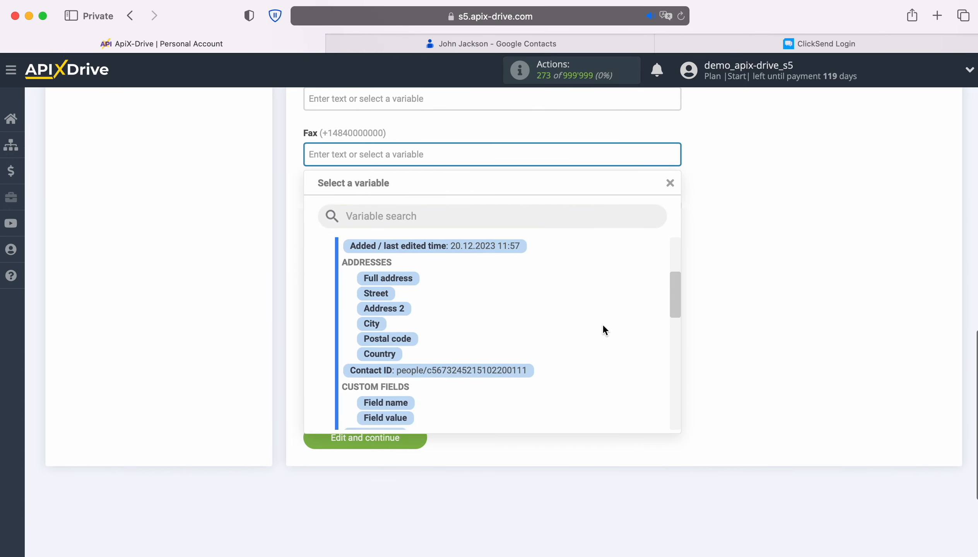
scroll(607, 329, "down", 6)
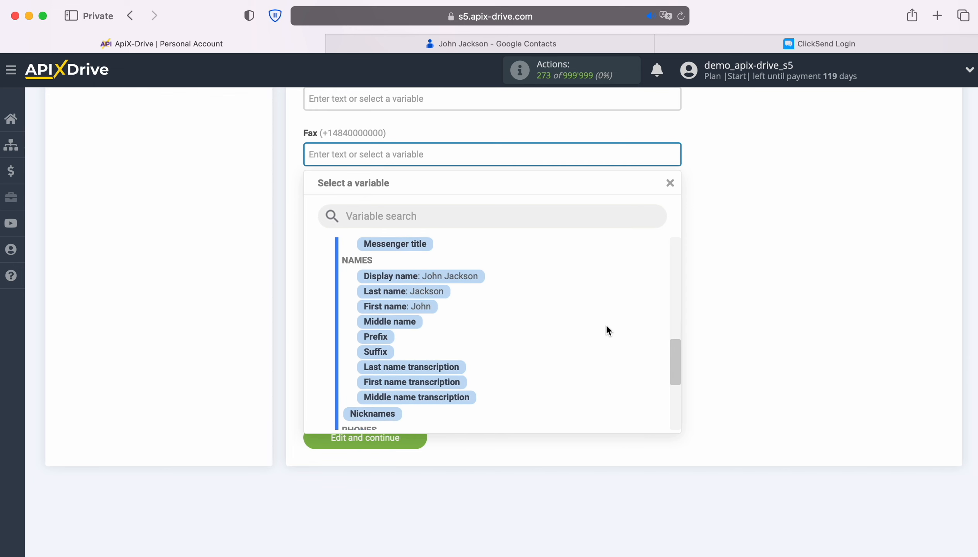
left_click(457, 340)
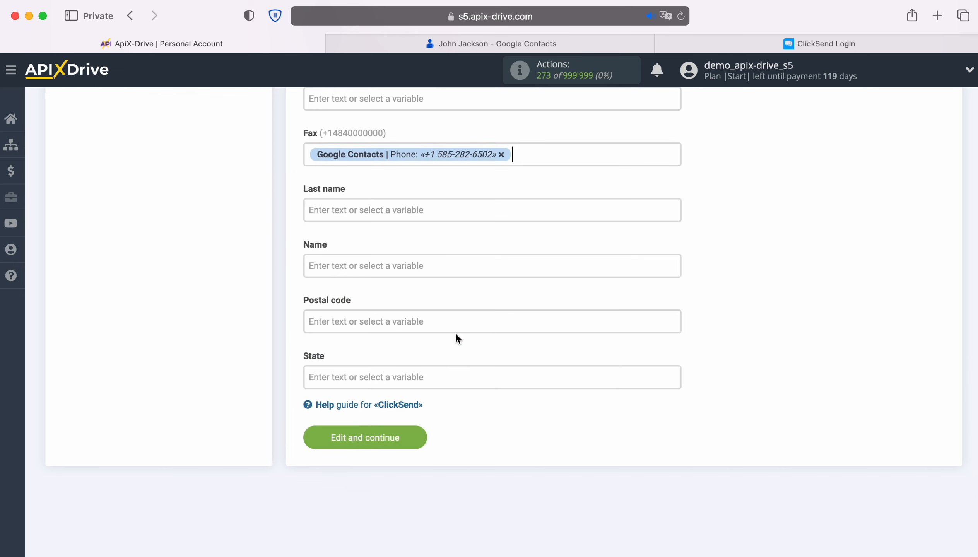
Map the Last name field to the Last name variable from Google Contacts.
left_click(414, 217)
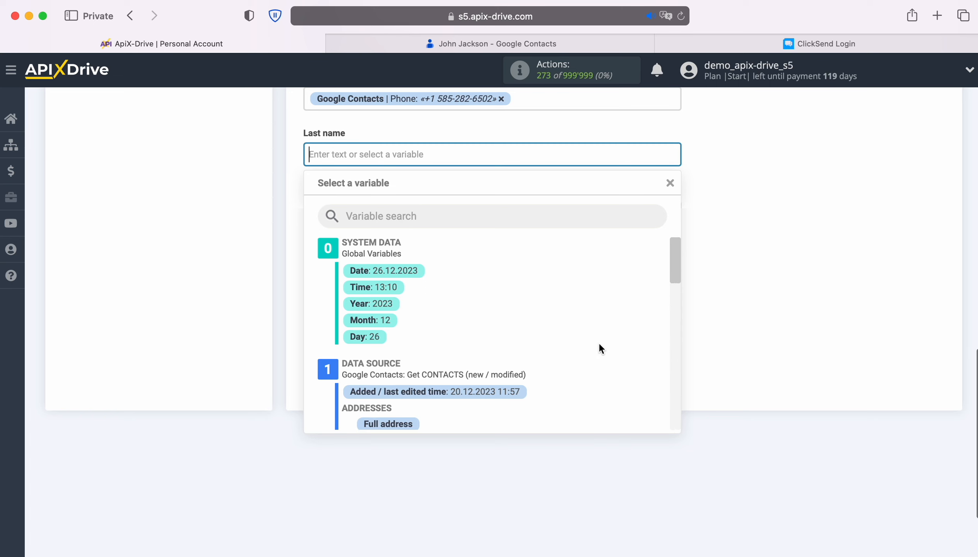
scroll(600, 343, "down", 10)
scroll(594, 339, "down", 2)
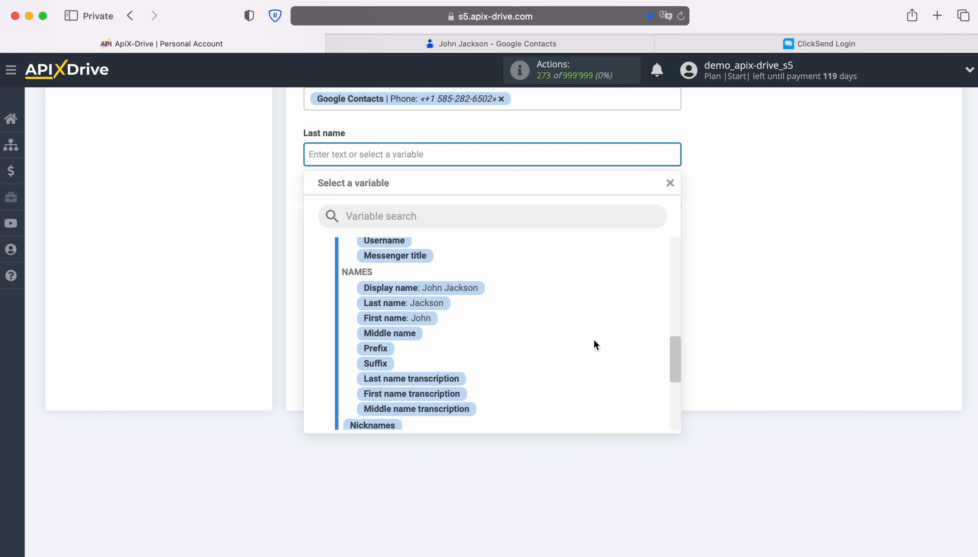
left_click(436, 301)
Map the Name field to the Google Contacts First name variable and save the destination settings.
left_click(391, 211)
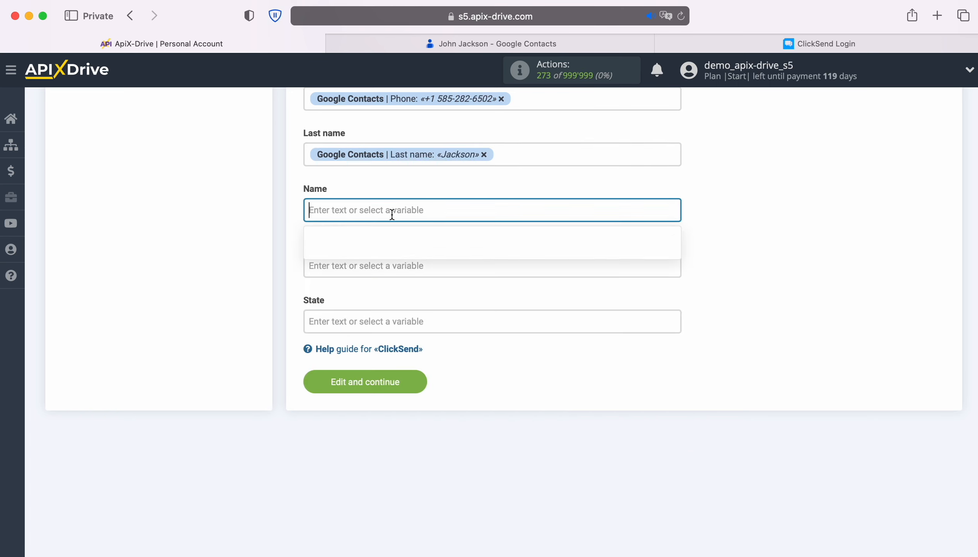
scroll(471, 319, "down", 6)
scroll(596, 351, "down", 6)
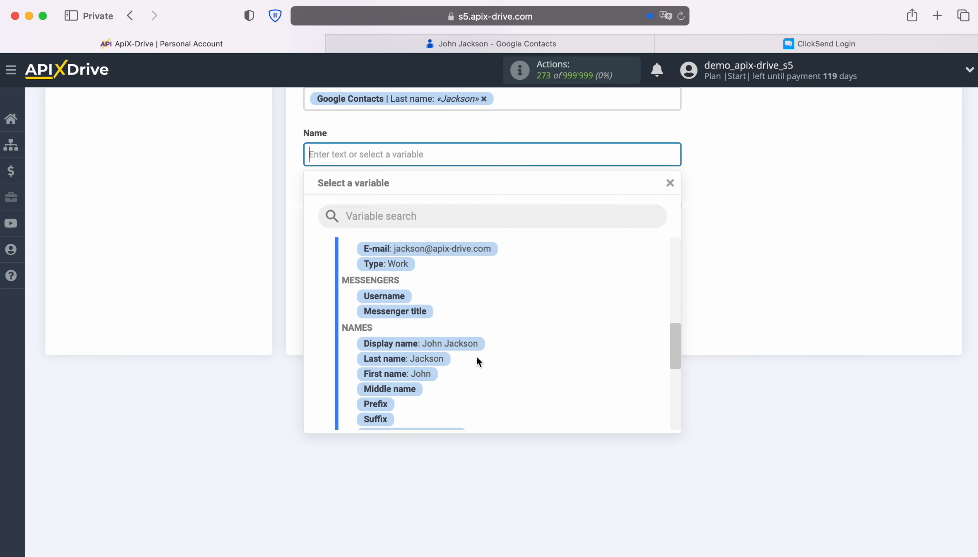
left_click(421, 373)
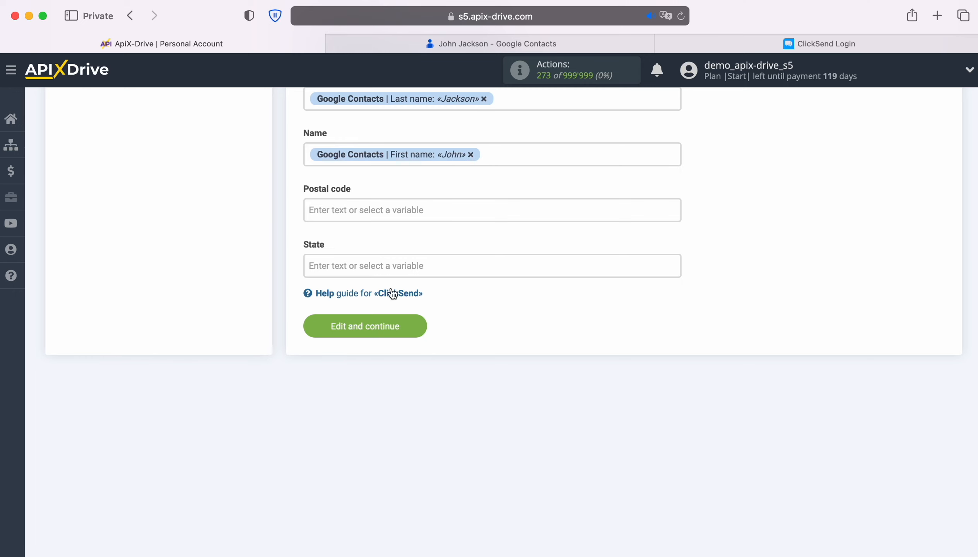
left_click(419, 324)
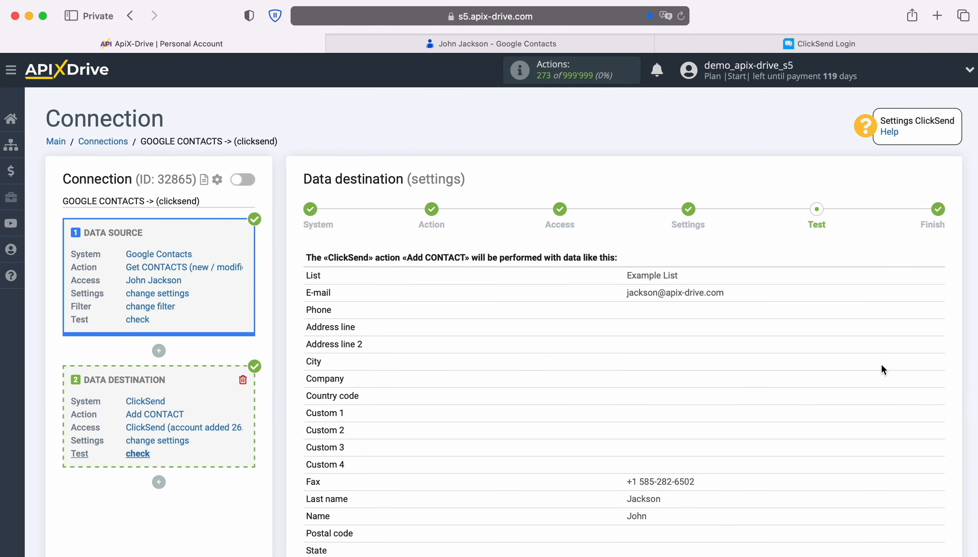
Send the test data to ClickSend, then switch to ClickSend and open the test contact in Example List to check its details.
scroll(887, 365, "down", 5)
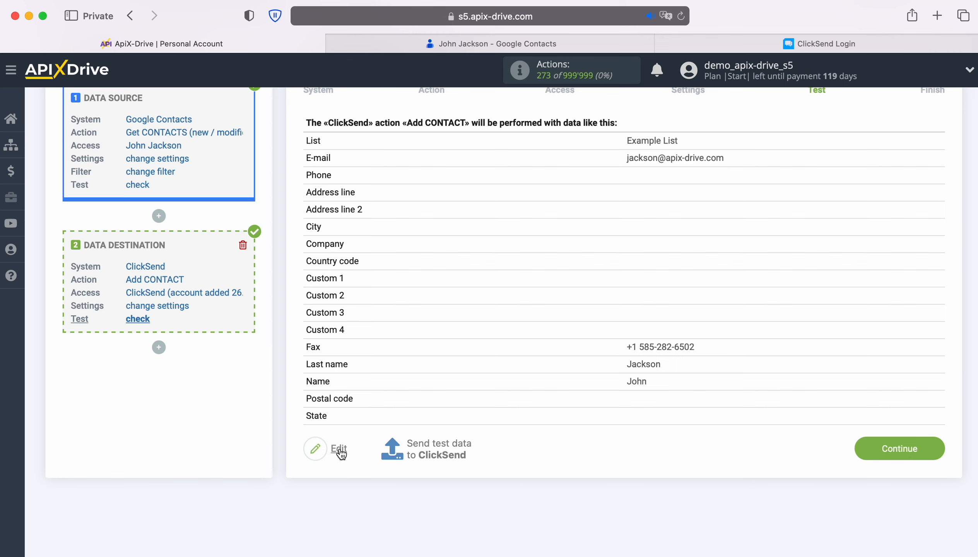
left_click(438, 446)
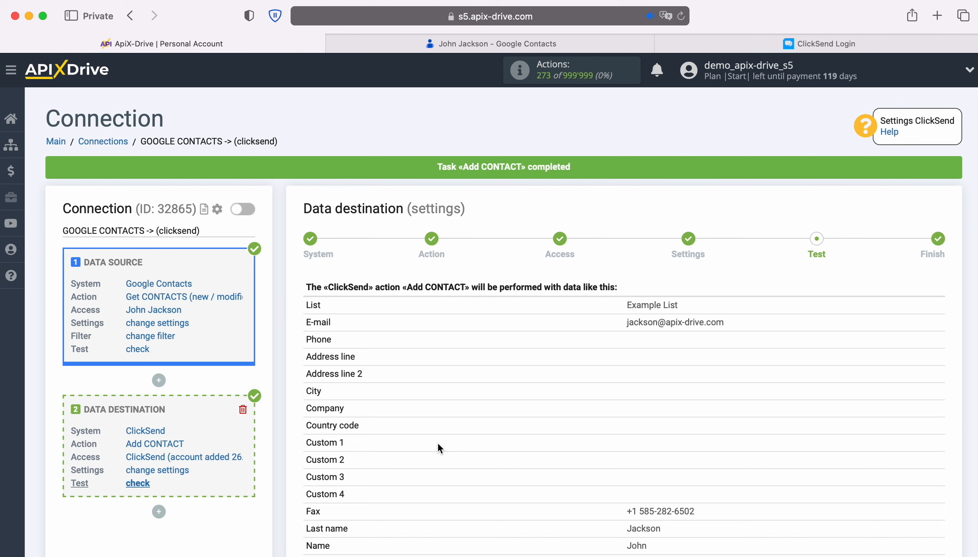
left_click(688, 40)
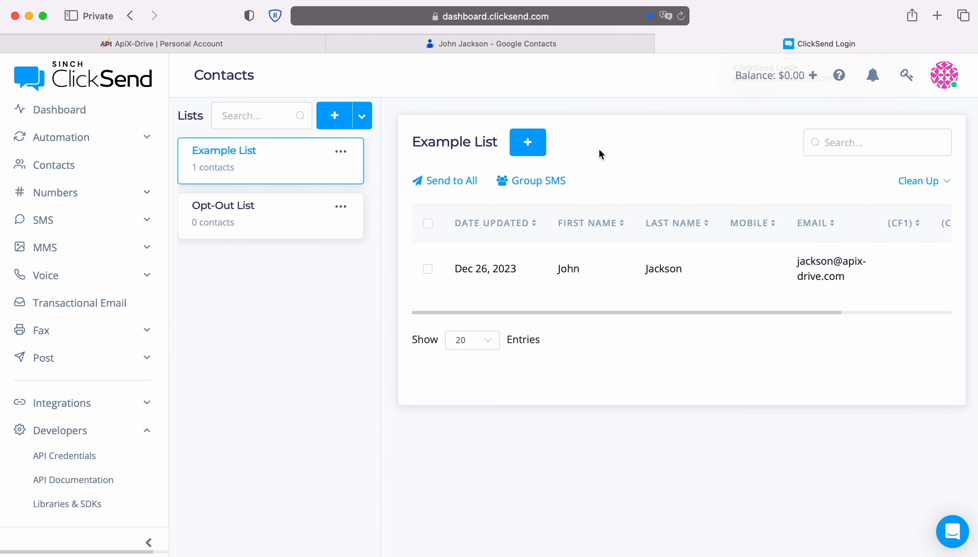
left_click(569, 267)
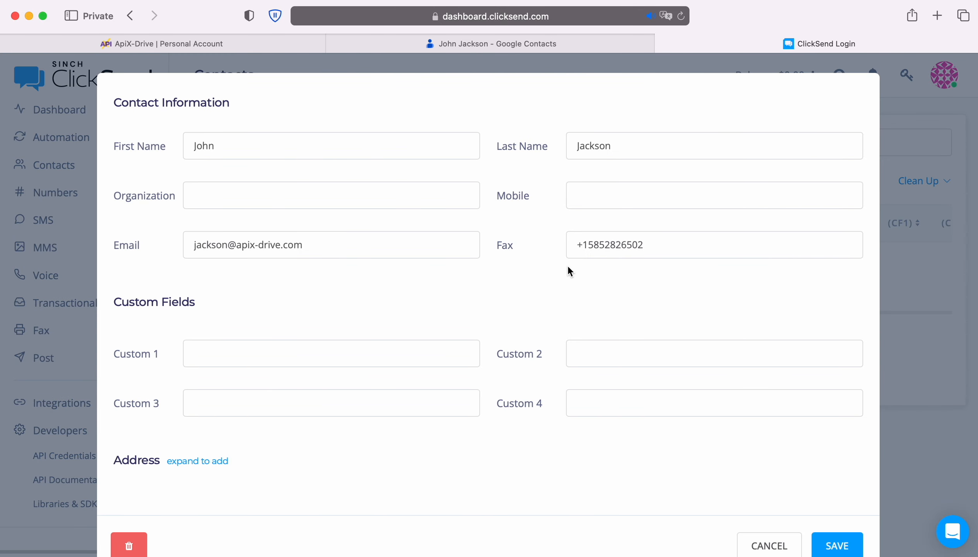
Return to ApiX-Drive, finish the data destination setup and enable automatic updates for the connection.
left_click(238, 39)
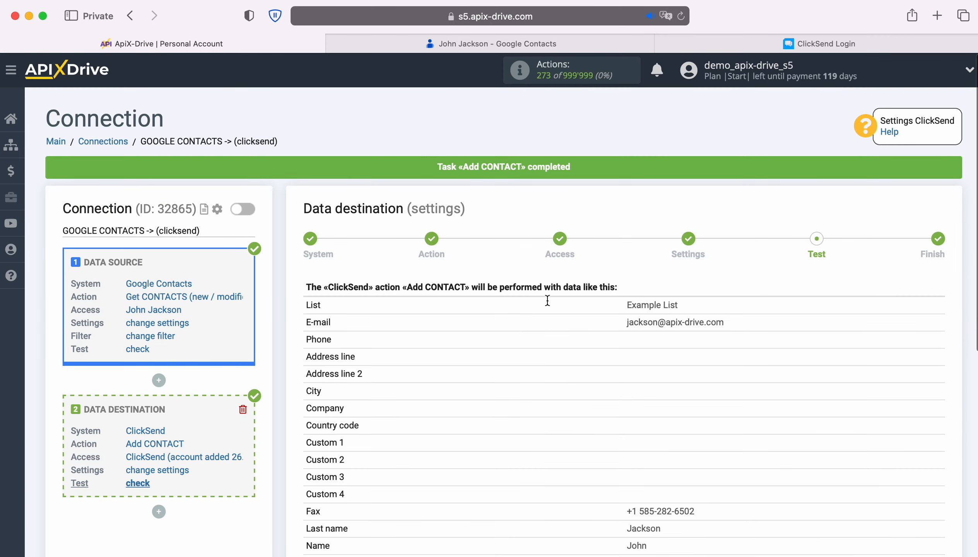
scroll(855, 341, "down", 5)
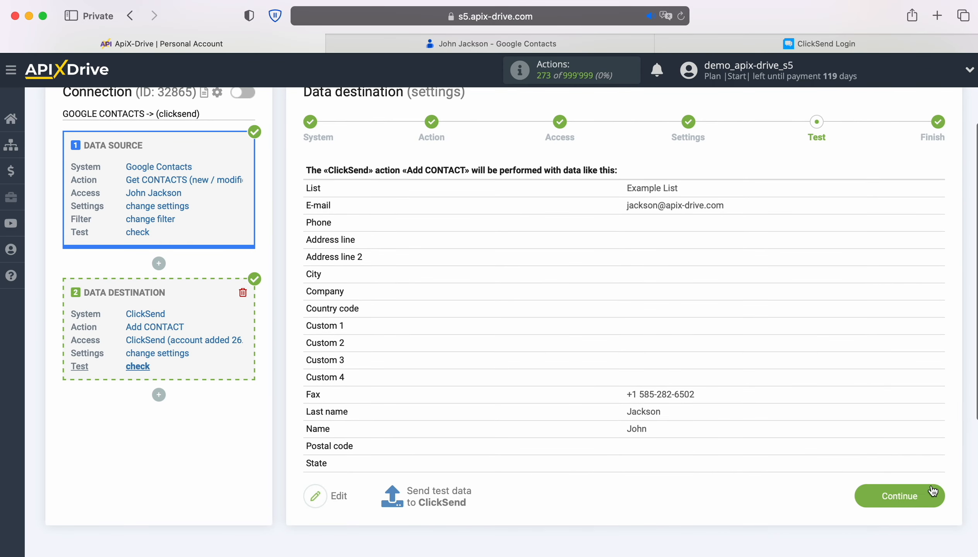
left_click(931, 493)
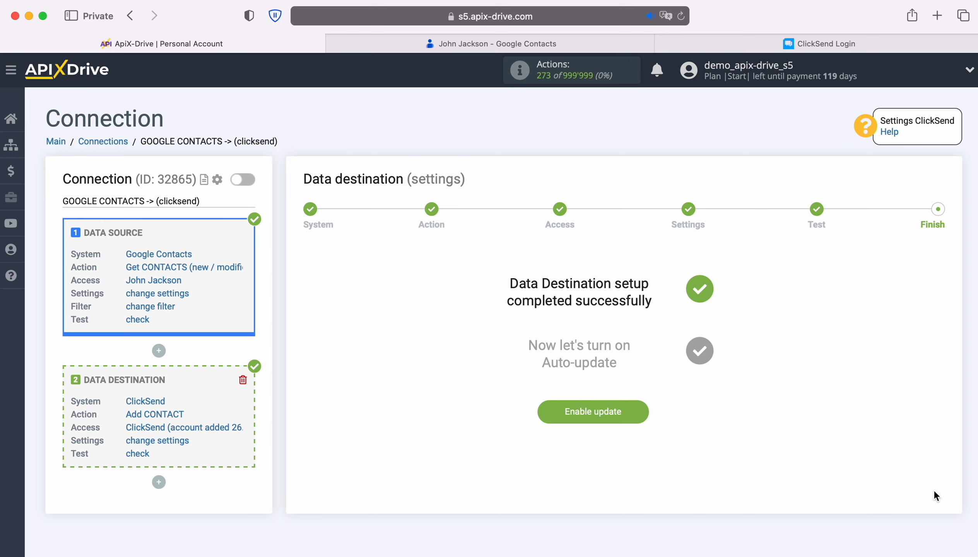
left_click(639, 405)
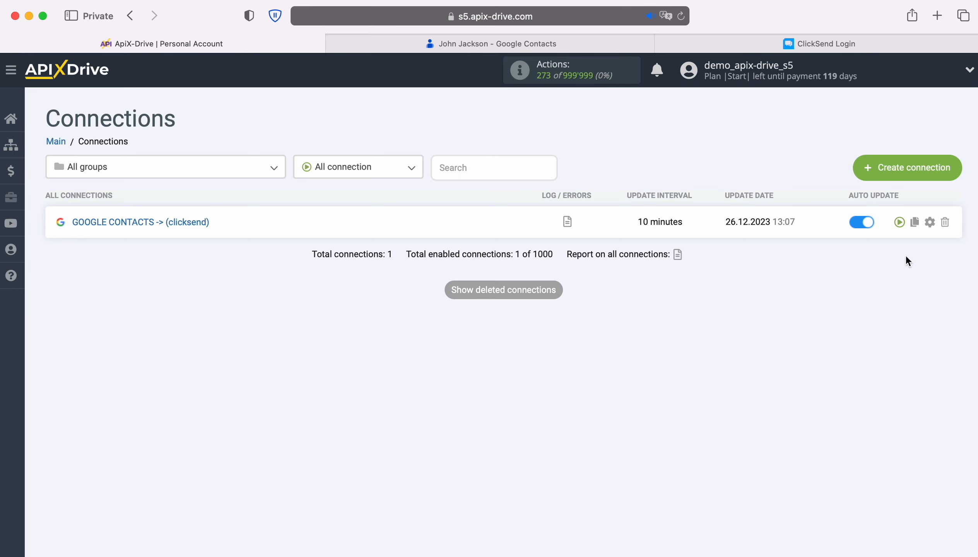
Set the update interval of the GOOGLE CONTACTS -> (clicksend) connection to 5 minutes and save its setup.
left_click(929, 220)
left_click(536, 310)
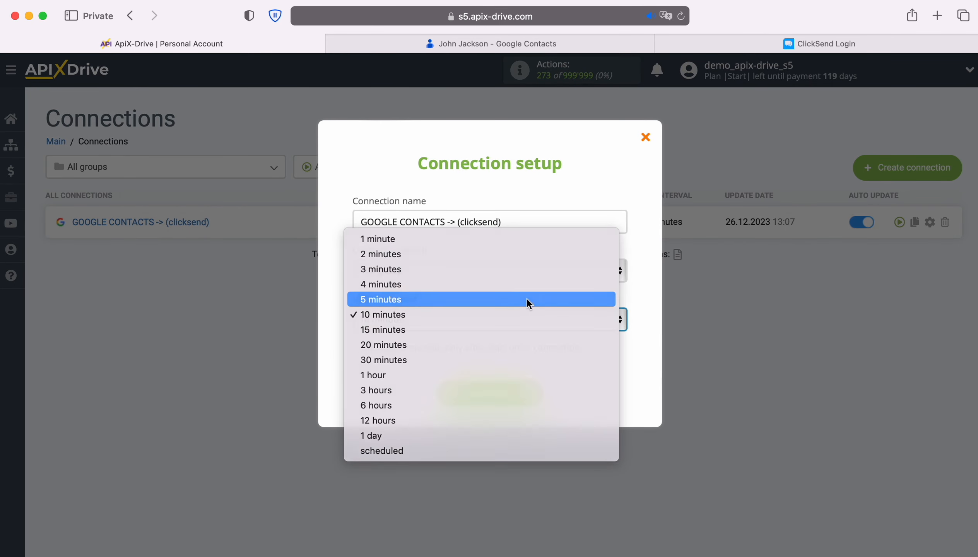
left_click(526, 299)
left_click(530, 396)
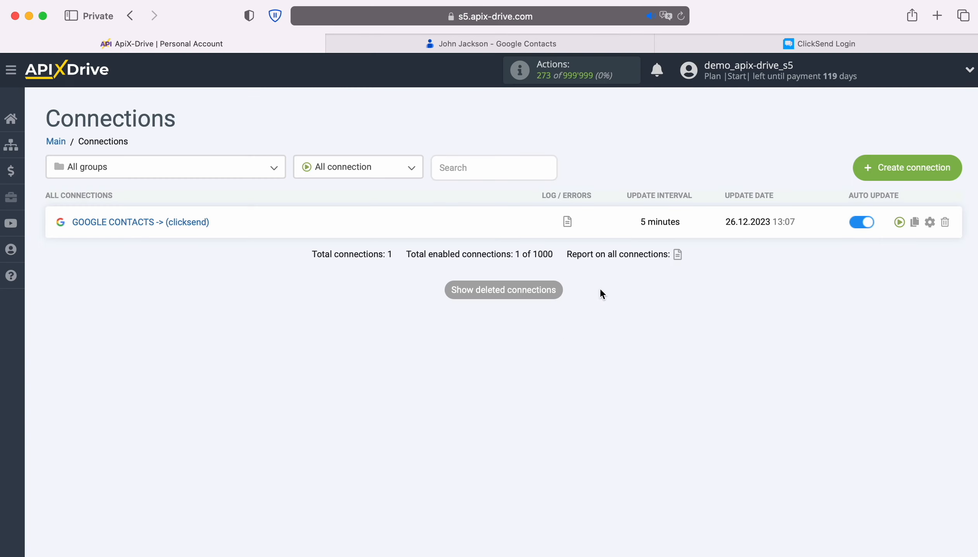